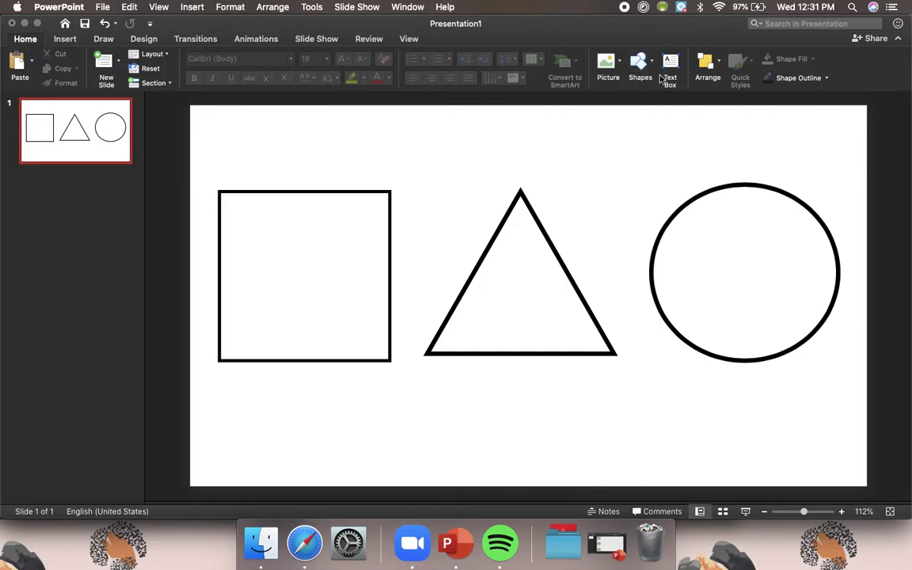
{"action": "left_click", "coordinate": [192, 7]}
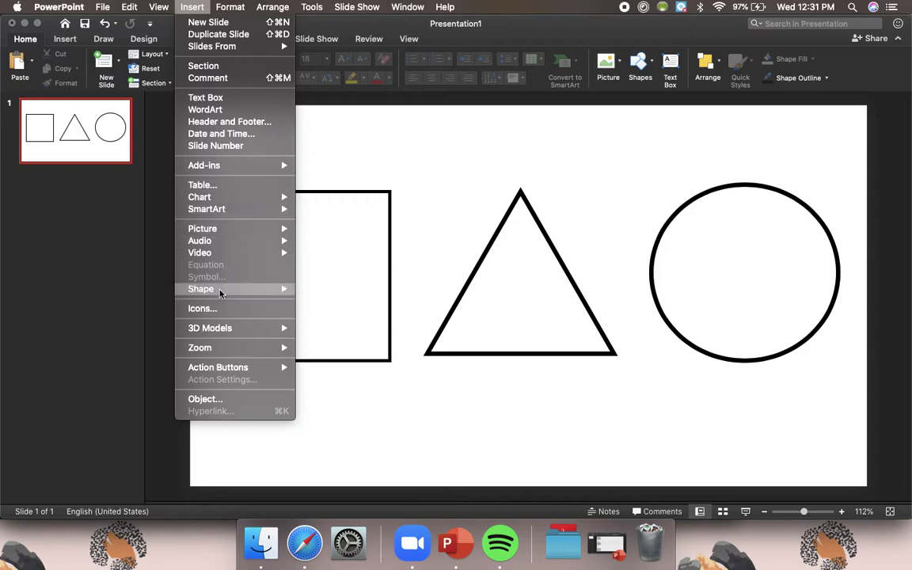
{"action": "mouse_move", "coordinate": [272, 229]}
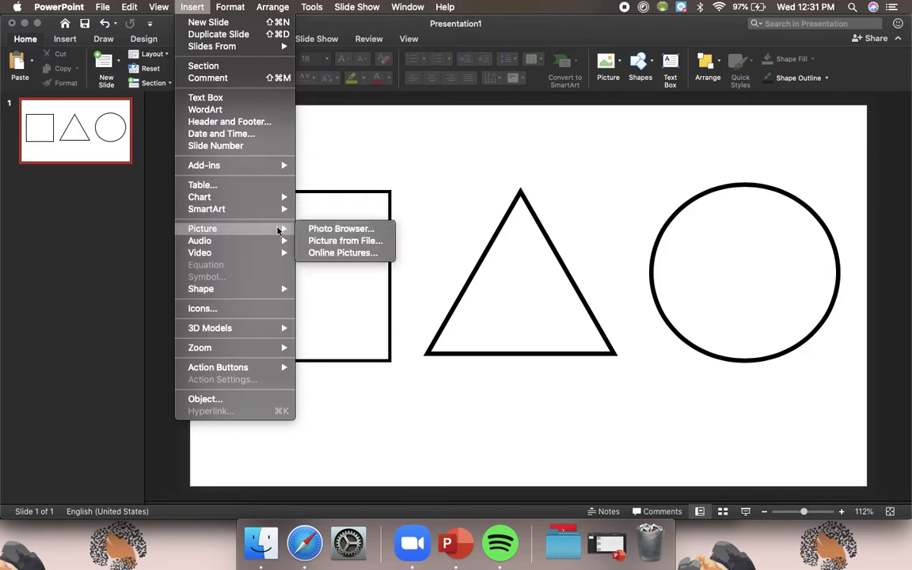
{"action": "left_click", "coordinate": [331, 149]}
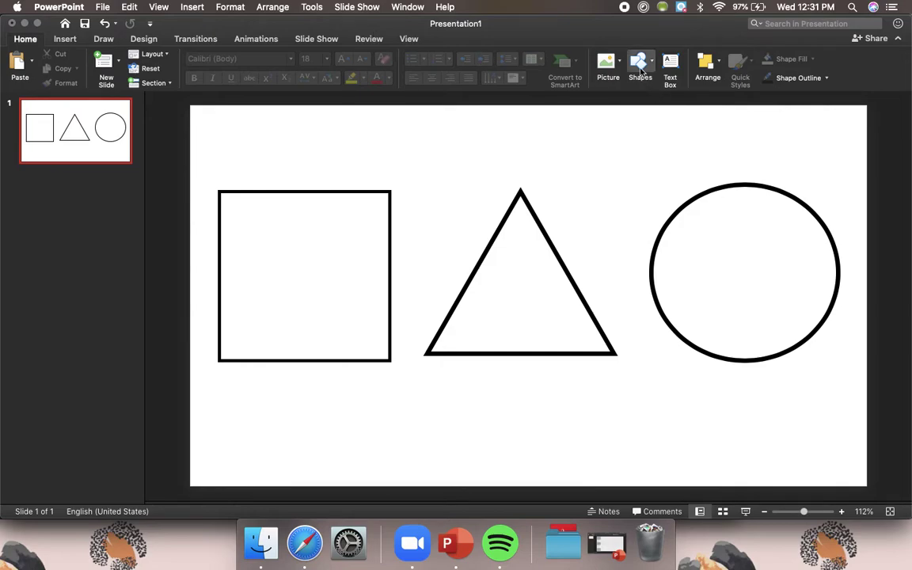
- Try a short vertical line across the middle of the square's top edge and delete it
{"action": "left_click", "coordinate": [641, 67]}
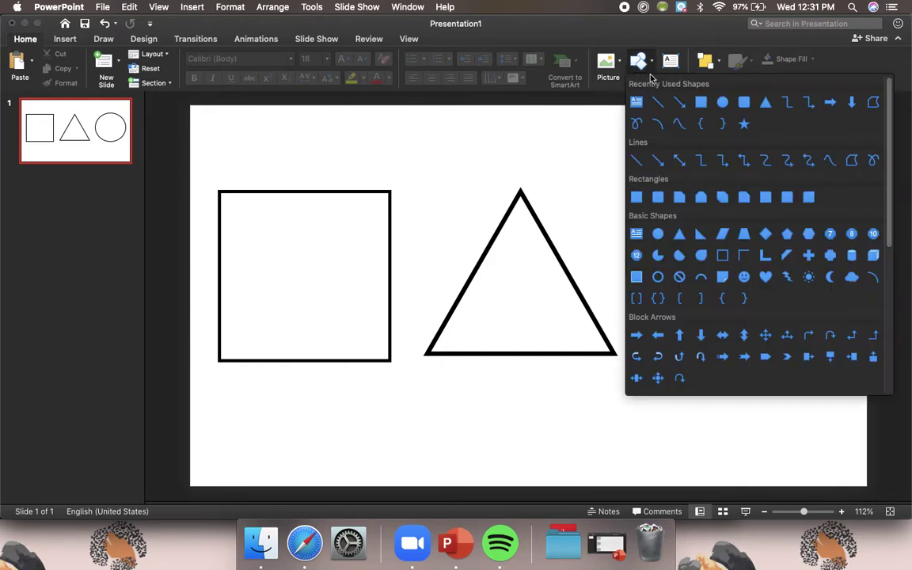
{"action": "left_click", "coordinate": [657, 158]}
{"action": "left_click_drag", "start_coordinate": [305, 174], "coordinate": [305, 206]}
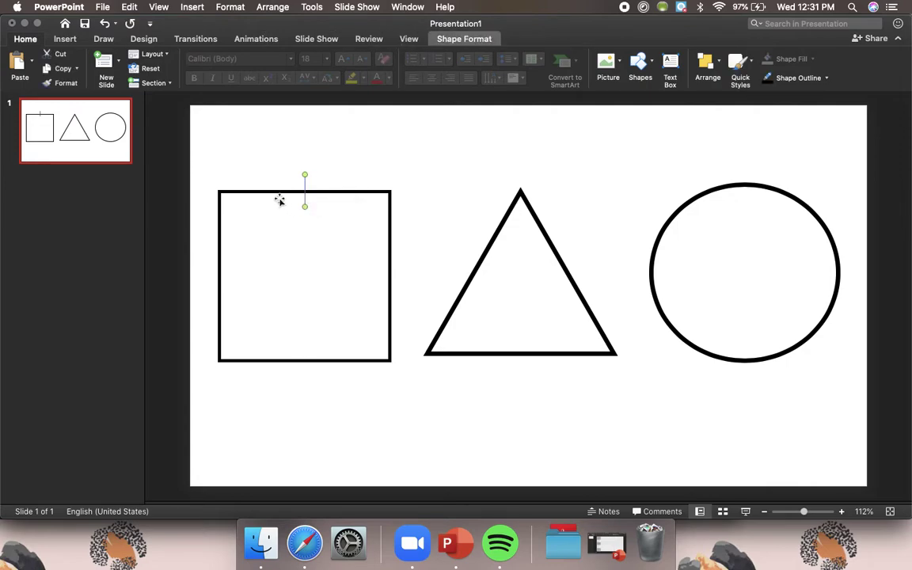
{"action": "left_click", "coordinate": [412, 275]}
{"action": "left_click", "coordinate": [219, 247]}
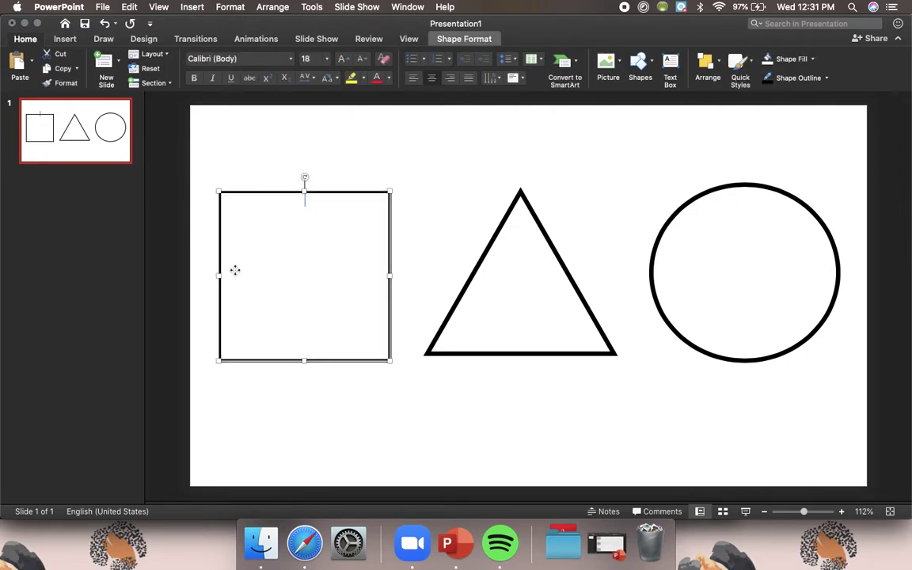
{"action": "left_click", "coordinate": [378, 188]}
{"action": "left_click", "coordinate": [305, 189]}
{"action": "key", "text": "Delete"}
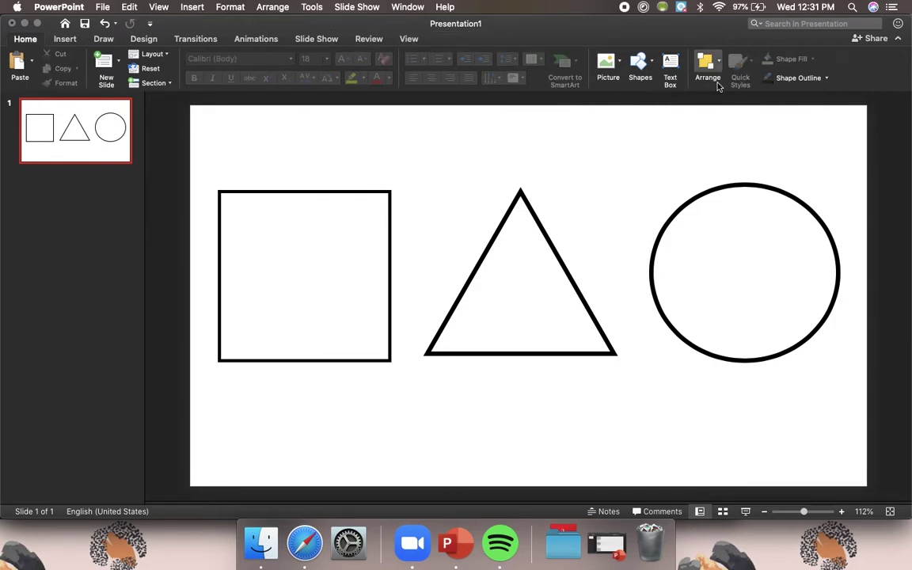
- Draw a longer vertical line crossing the middle of the square's top edge
{"action": "left_click", "coordinate": [639, 67]}
{"action": "left_click", "coordinate": [658, 102]}
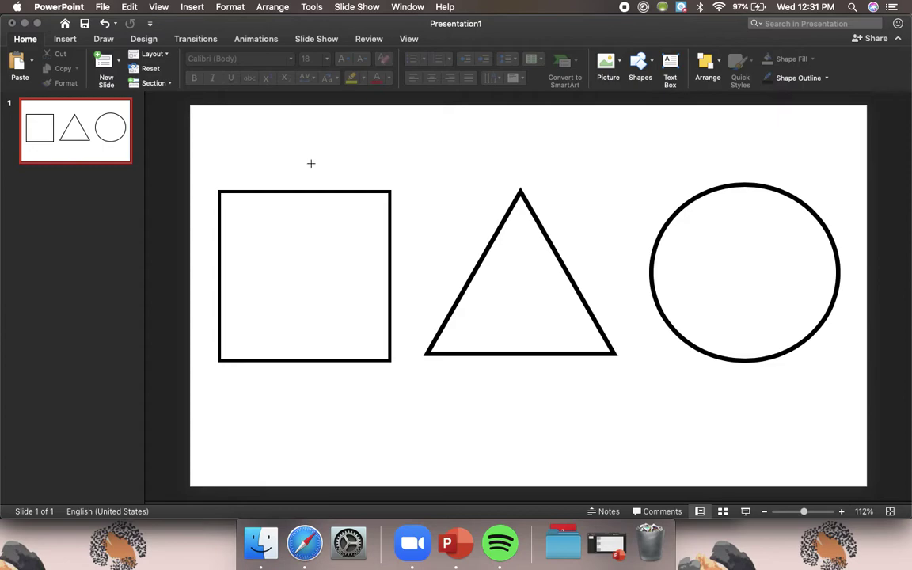
{"action": "left_click_drag", "start_coordinate": [303, 164], "coordinate": [305, 225]}
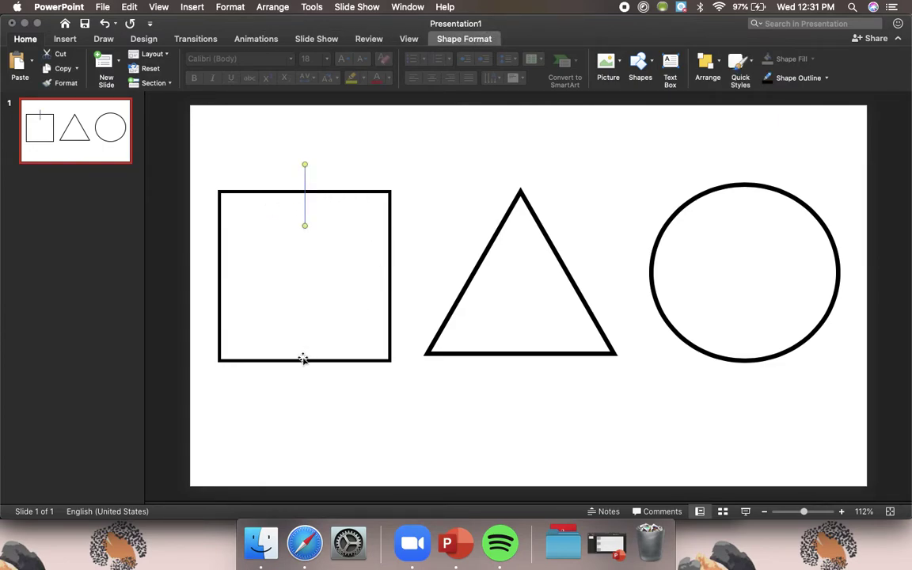
- Add a text box below the square reading "4 sides"
{"action": "left_click", "coordinate": [192, 7]}
{"action": "left_click", "coordinate": [179, 96]}
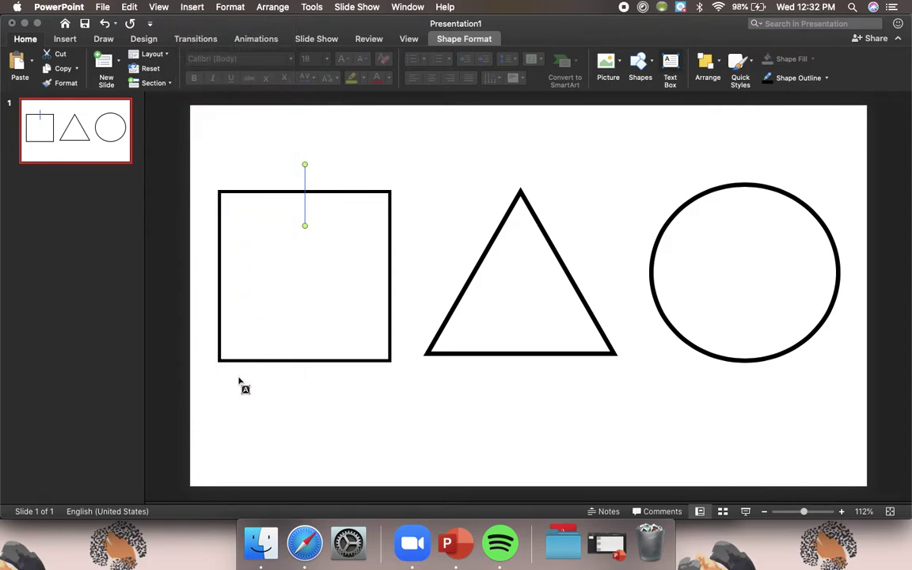
{"action": "left_click_drag", "start_coordinate": [228, 383], "coordinate": [379, 427]}
{"action": "type", "text": "4 sid"}
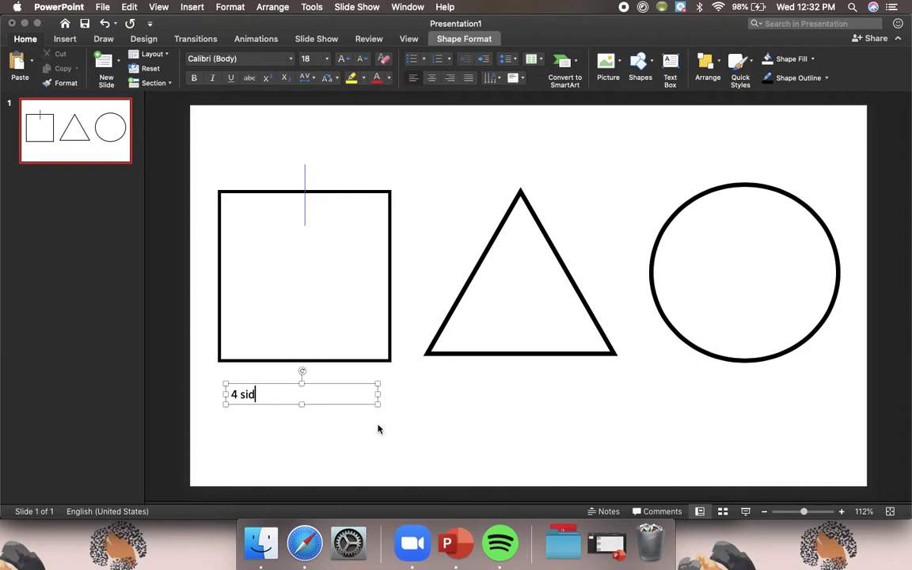
{"action": "type", "text": "es"}
{"action": "key", "text": "Return"}
{"action": "left_click", "coordinate": [450, 400]}
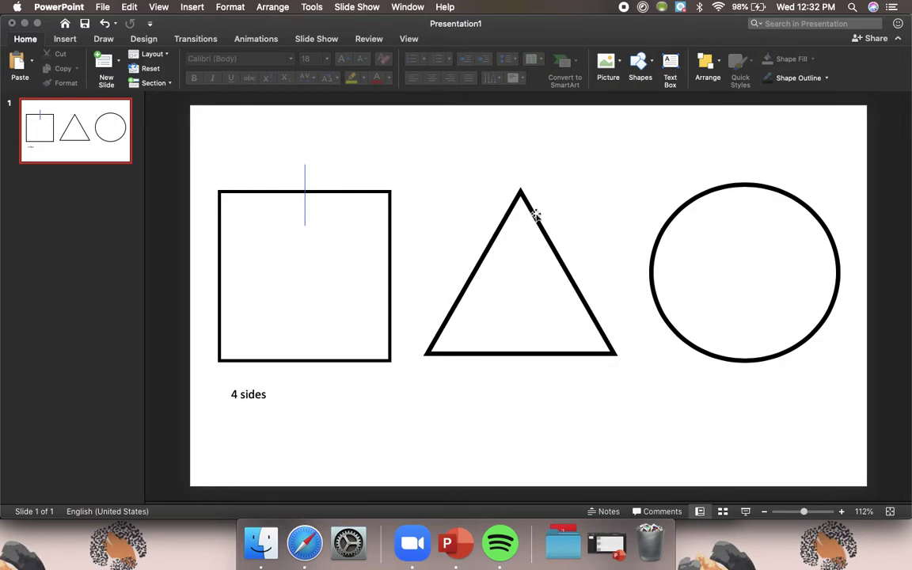
- Add a text box below the triangle reading "3 sides"
{"action": "left_click", "coordinate": [191, 7]}
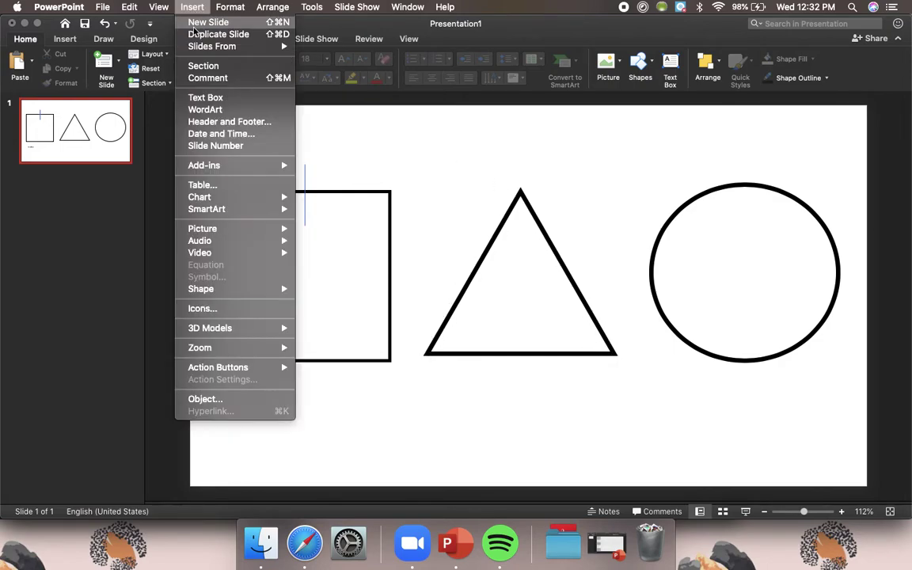
{"action": "left_click", "coordinate": [198, 94]}
{"action": "left_click_drag", "start_coordinate": [420, 371], "coordinate": [627, 446]}
{"action": "type", "text": "3 sides"}
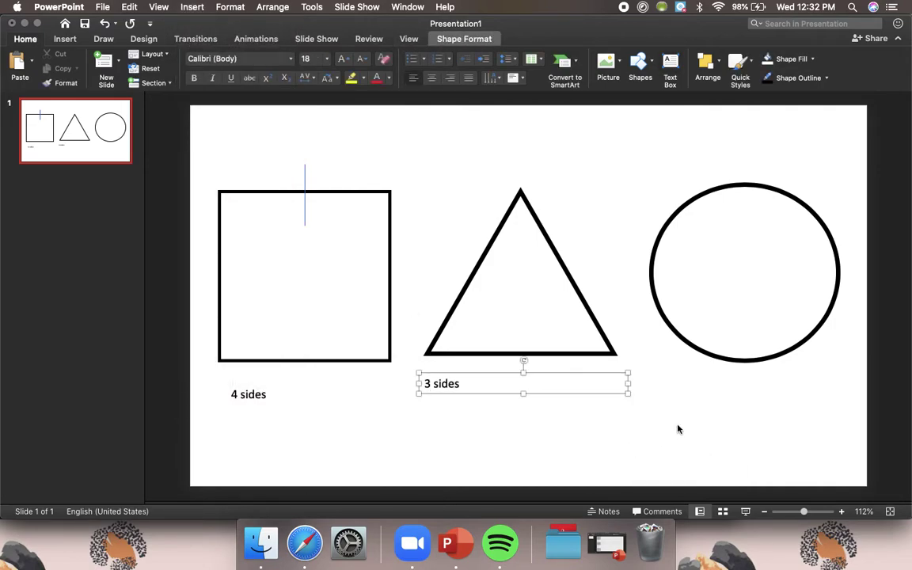
{"action": "left_click", "coordinate": [678, 429]}
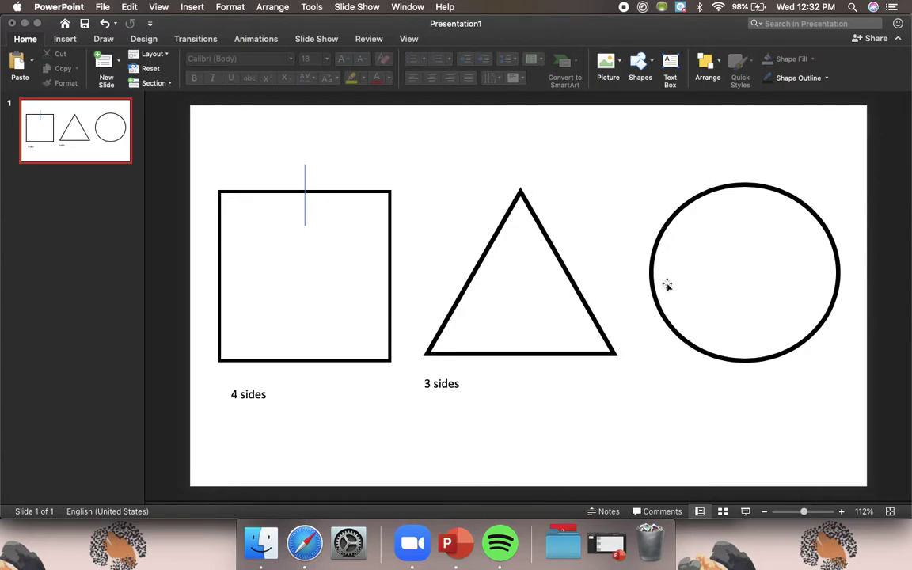
- Add a text box below the circle reading "0 sides"
{"action": "left_click", "coordinate": [192, 6]}
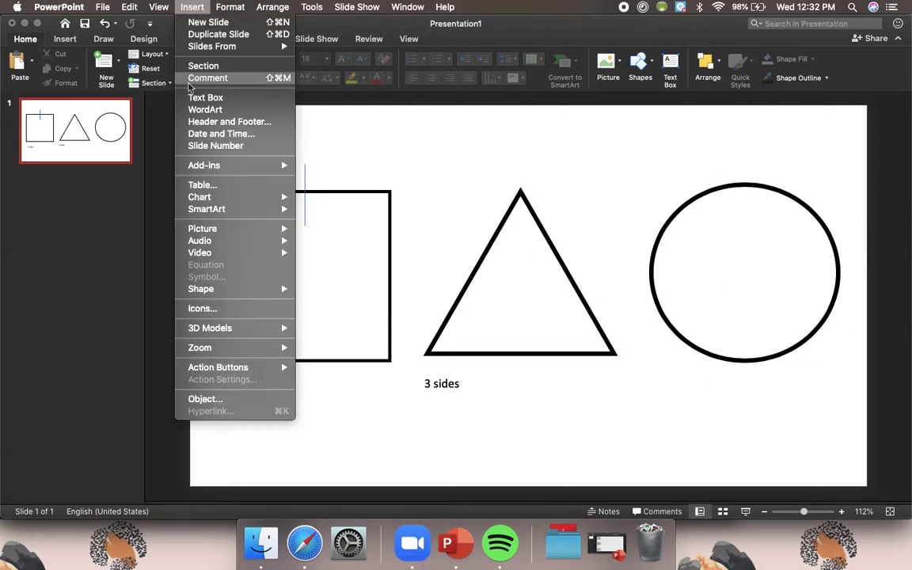
{"action": "left_click", "coordinate": [205, 97]}
{"action": "left_click_drag", "start_coordinate": [680, 373], "coordinate": [830, 431]}
{"action": "type", "text": "0 sides"}
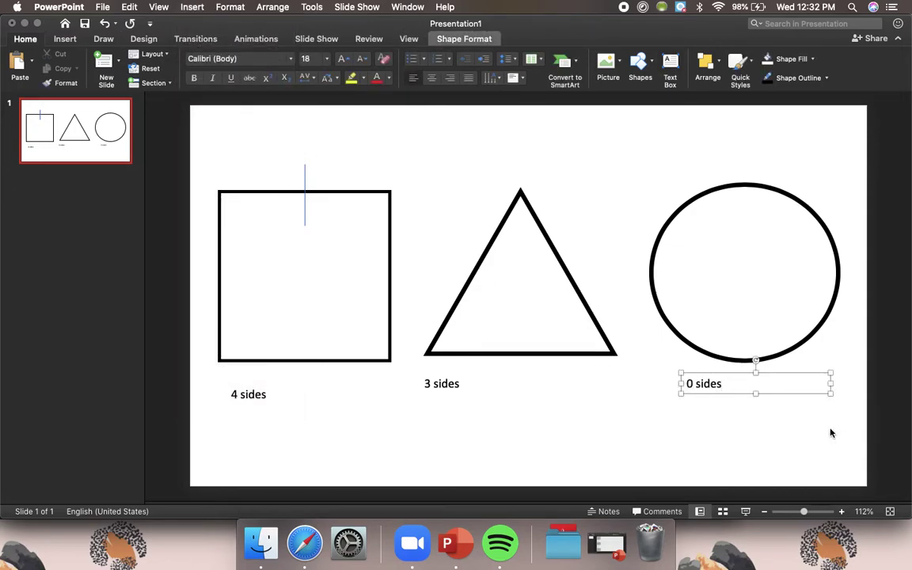
{"action": "left_click", "coordinate": [574, 441]}
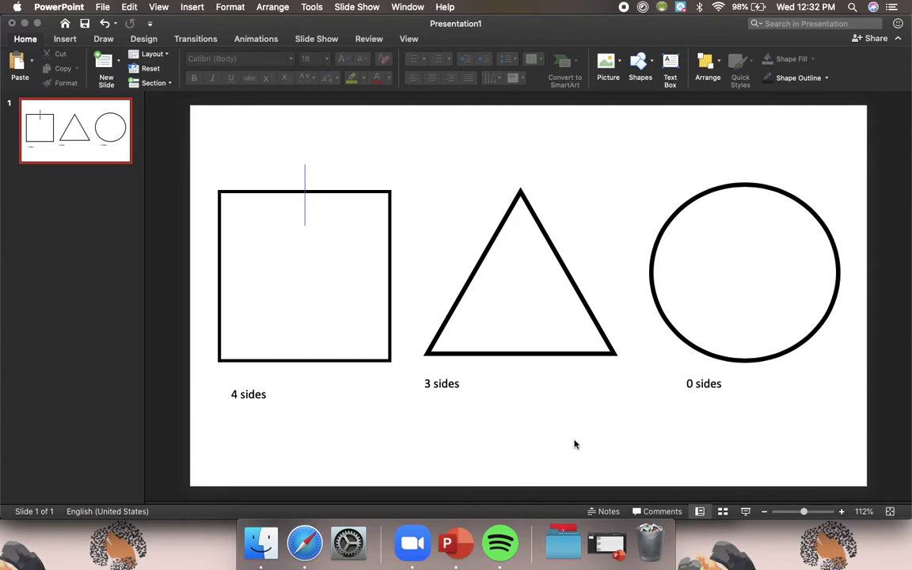
- Remove the vertical line crossing the square's top edge
{"action": "left_click_drag", "start_coordinate": [304, 174], "coordinate": [306, 164]}
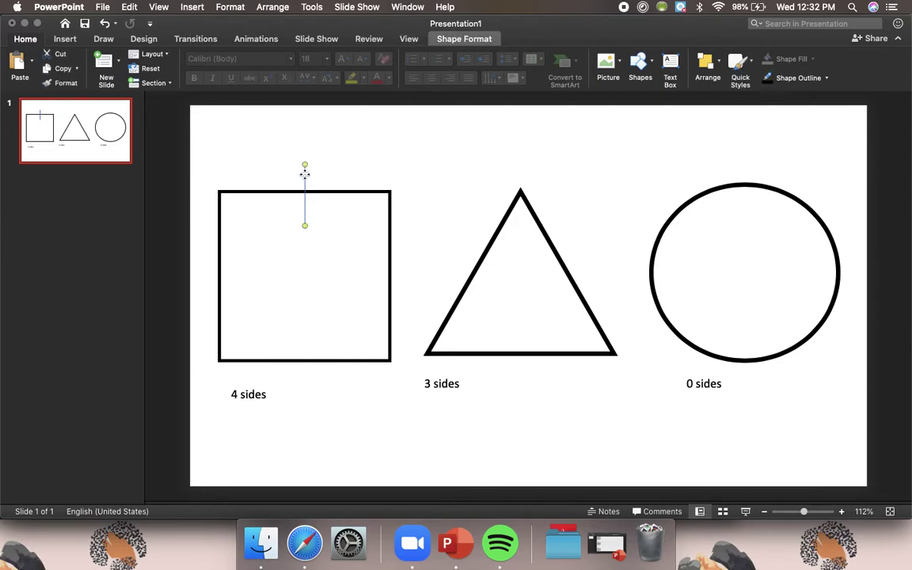
{"action": "key", "text": "super+z"}
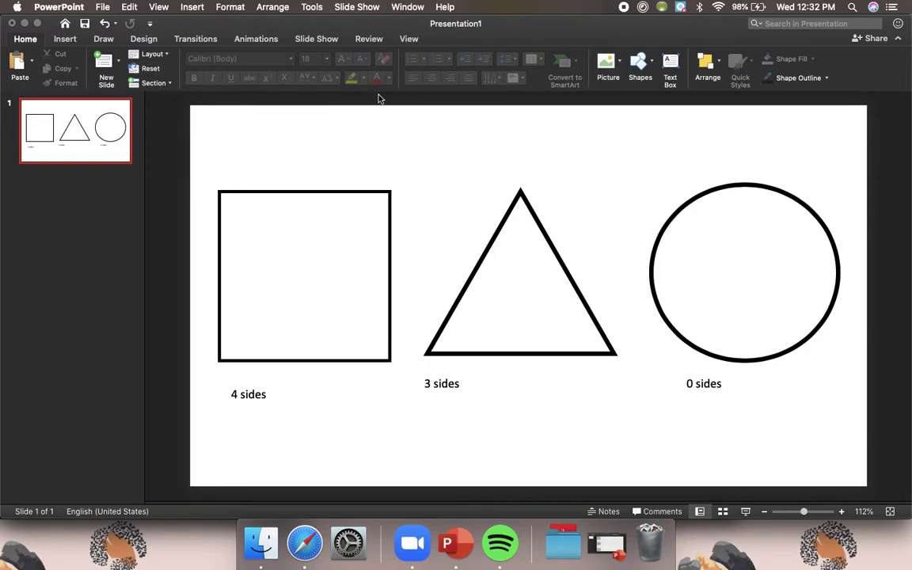
- Draw an oval centred on the triangle's lower-right corner, large enough to enclose the vertex
{"action": "left_click", "coordinate": [159, 7]}
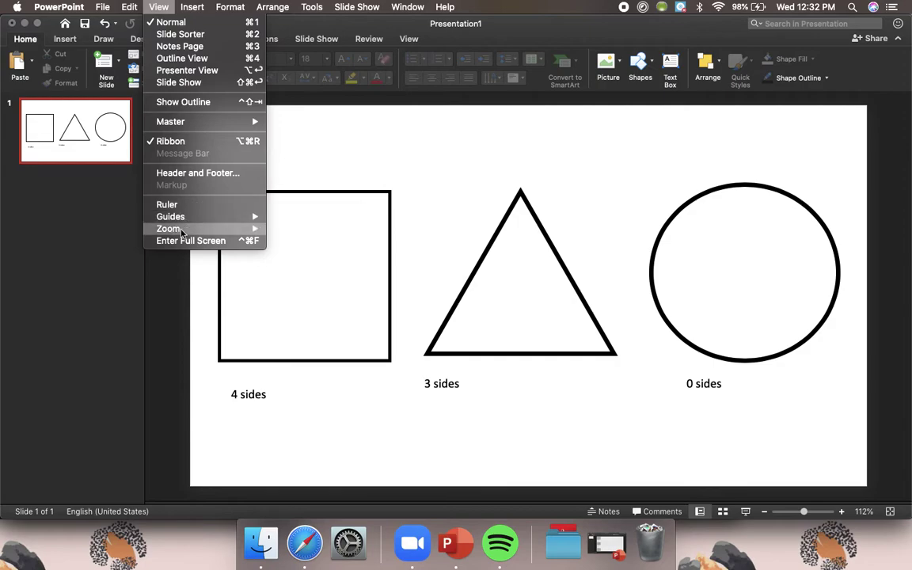
{"action": "mouse_move", "coordinate": [184, 227]}
{"action": "left_click", "coordinate": [294, 230]}
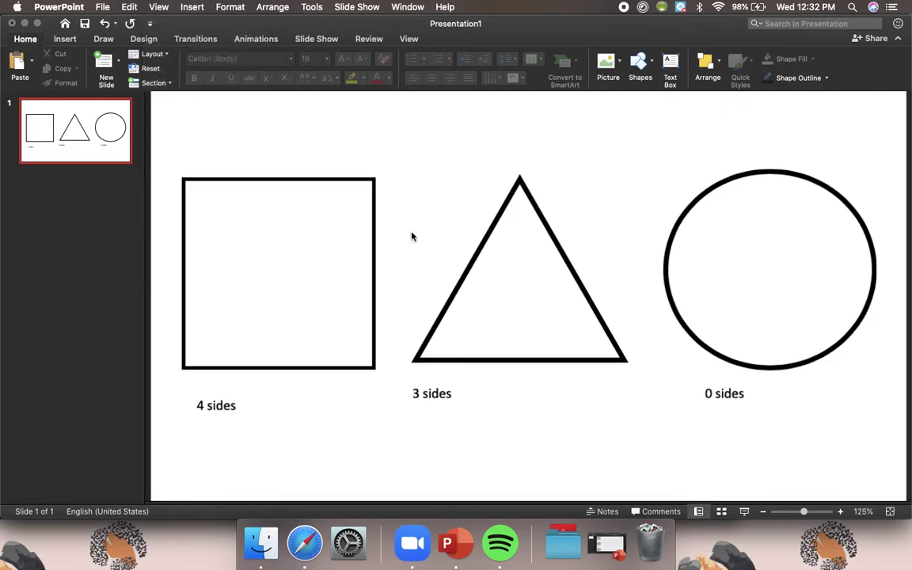
{"action": "key", "text": "super+plus"}
{"action": "key", "text": "super+plus"}
{"action": "key", "text": "super+plus"}
{"action": "key", "text": "super+plus"}
{"action": "key", "text": "super+plus"}
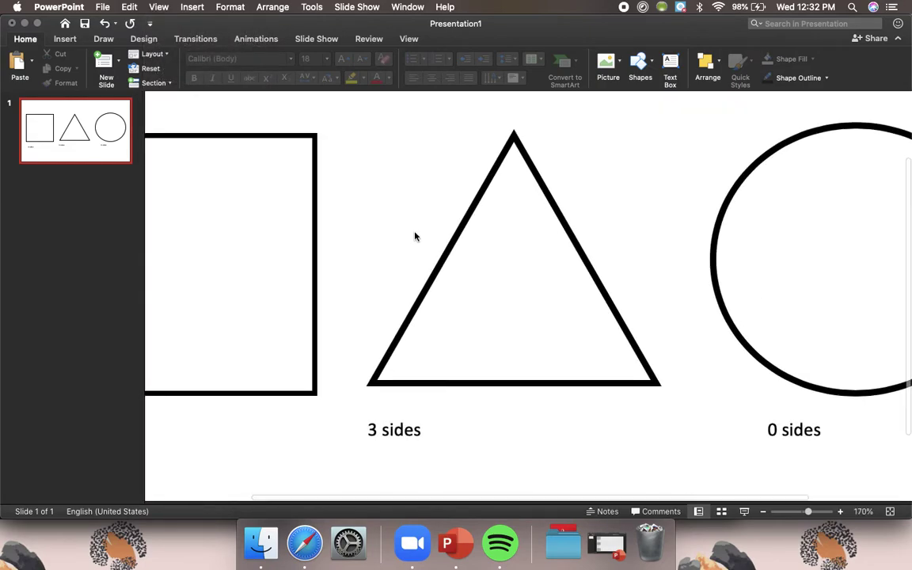
{"action": "key", "text": "super+plus"}
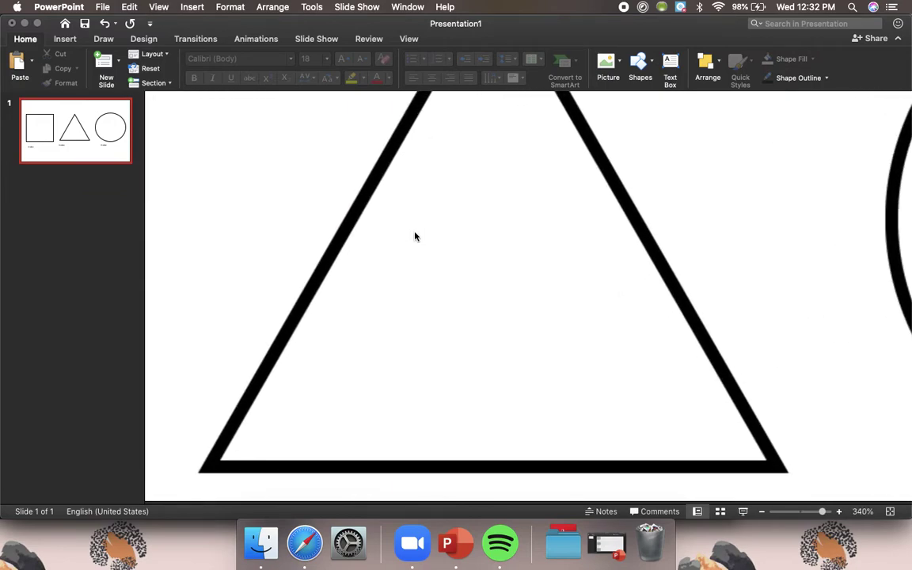
{"action": "scroll", "coordinate": [552, 289], "scroll_direction": "down", "scroll_amount": 2}
{"action": "scroll", "coordinate": [664, 313], "scroll_direction": "right", "scroll_amount": 1}
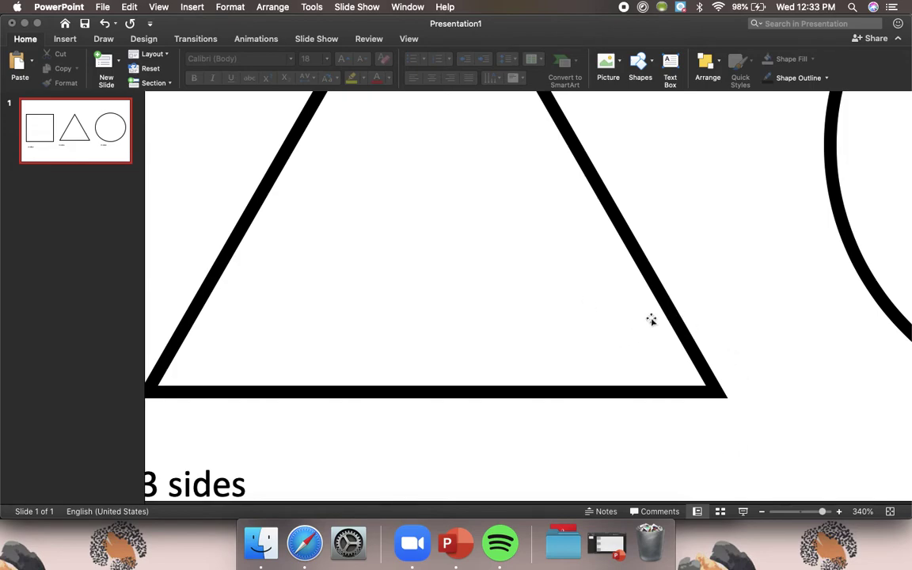
{"action": "left_click", "coordinate": [640, 69]}
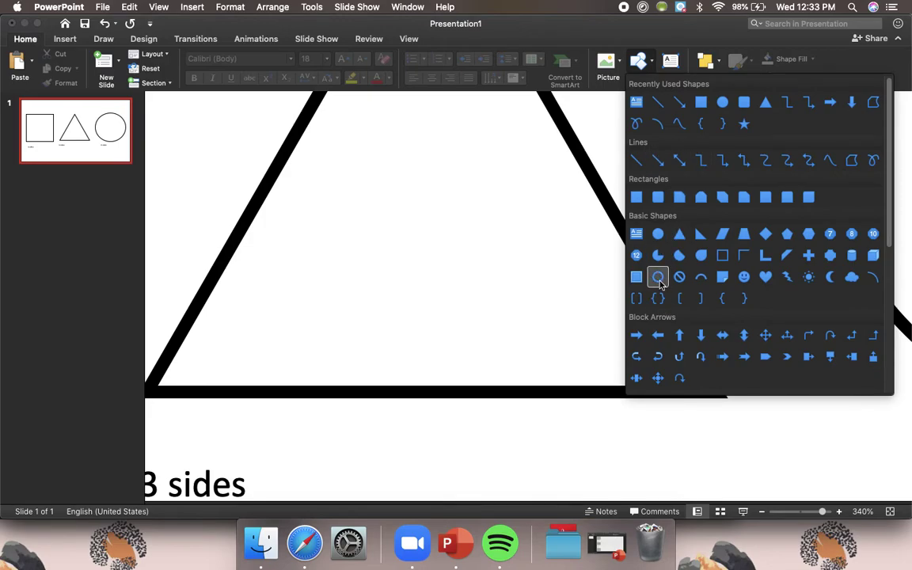
{"action": "left_click", "coordinate": [722, 102]}
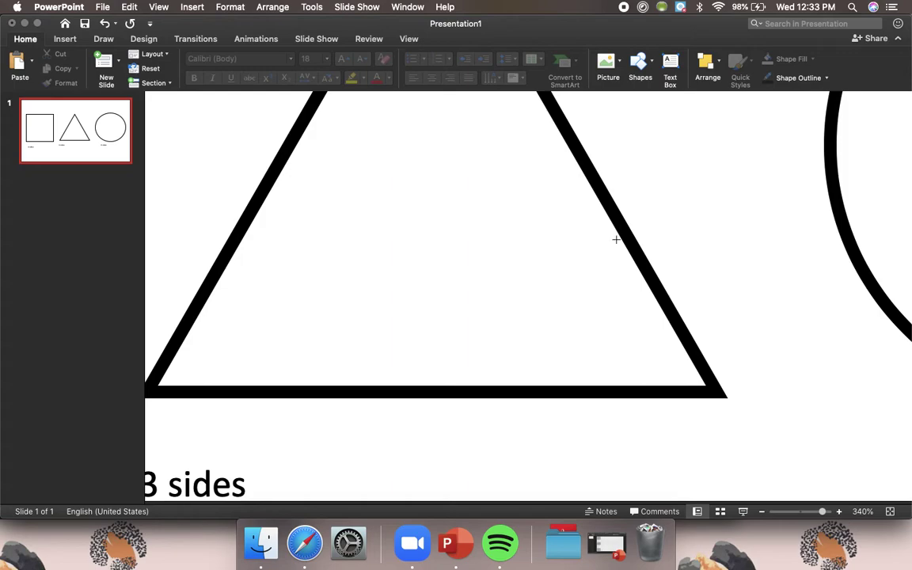
{"action": "mouse_move", "coordinate": [624, 298]}
{"action": "left_mouse_down"}
{"action": "mouse_move", "coordinate": [745, 423]}
{"action": "mouse_move", "coordinate": [776, 484]}
{"action": "mouse_move", "coordinate": [793, 482]}
{"action": "left_mouse_up"}
{"action": "left_click", "coordinate": [709, 362]}
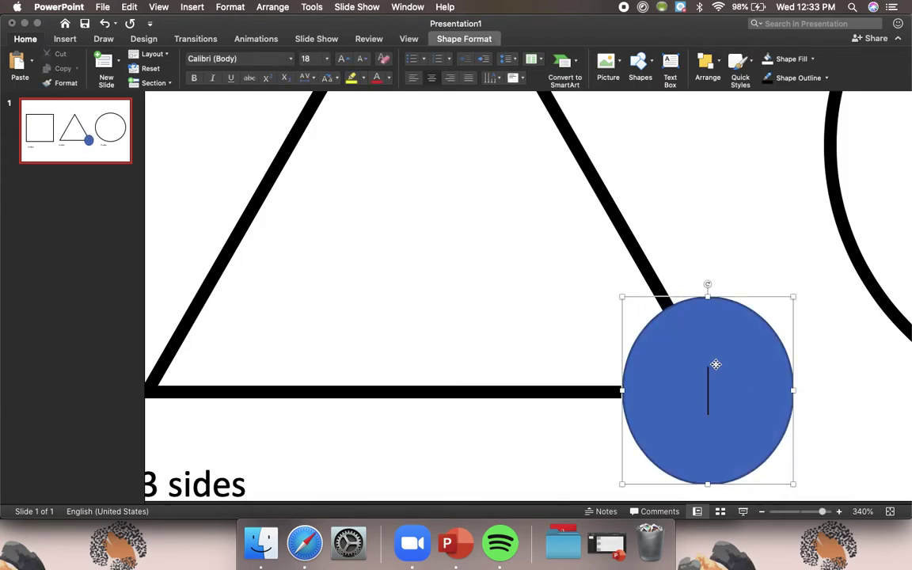
- Give the oval around the triangle's corner a dark red outline and no fill
{"action": "left_click", "coordinate": [814, 59]}
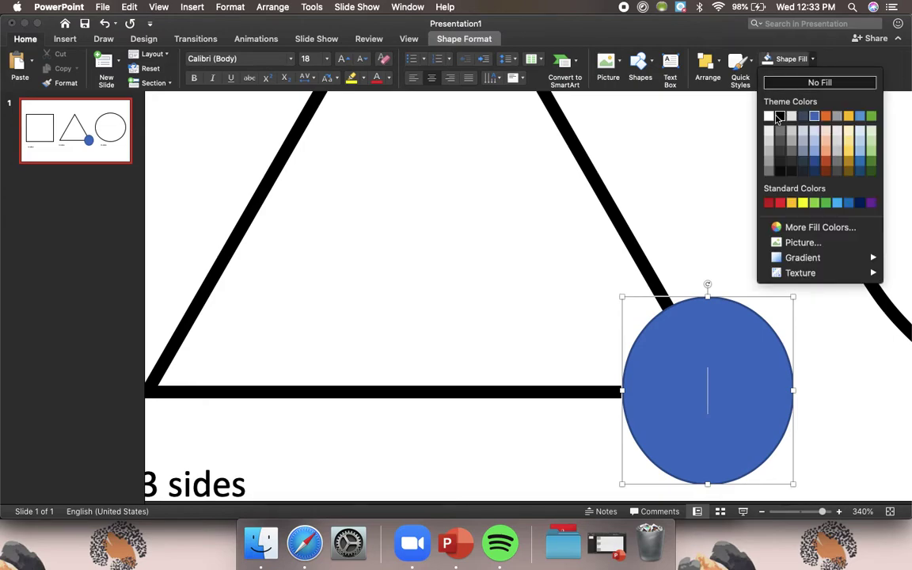
{"action": "left_click", "coordinate": [773, 117]}
{"action": "left_click", "coordinate": [826, 78]}
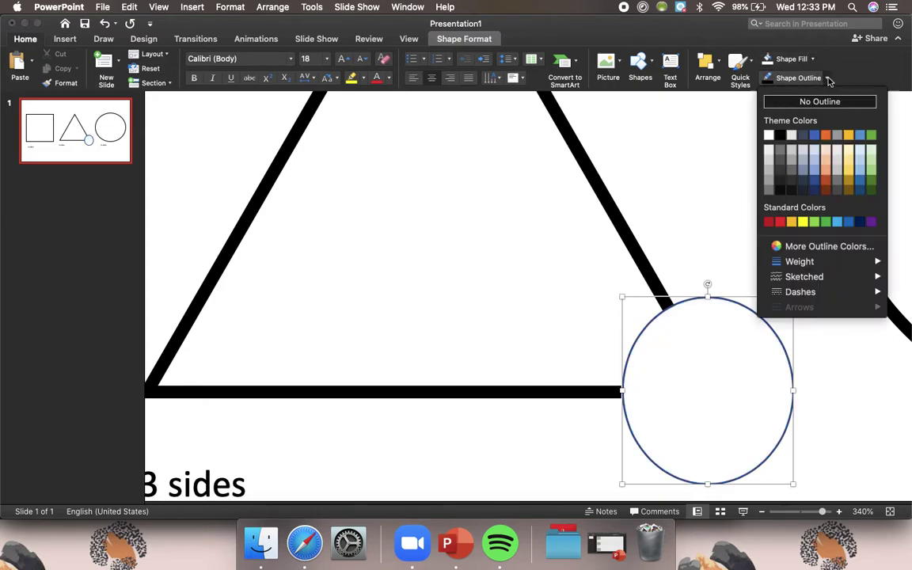
{"action": "left_click", "coordinate": [769, 225]}
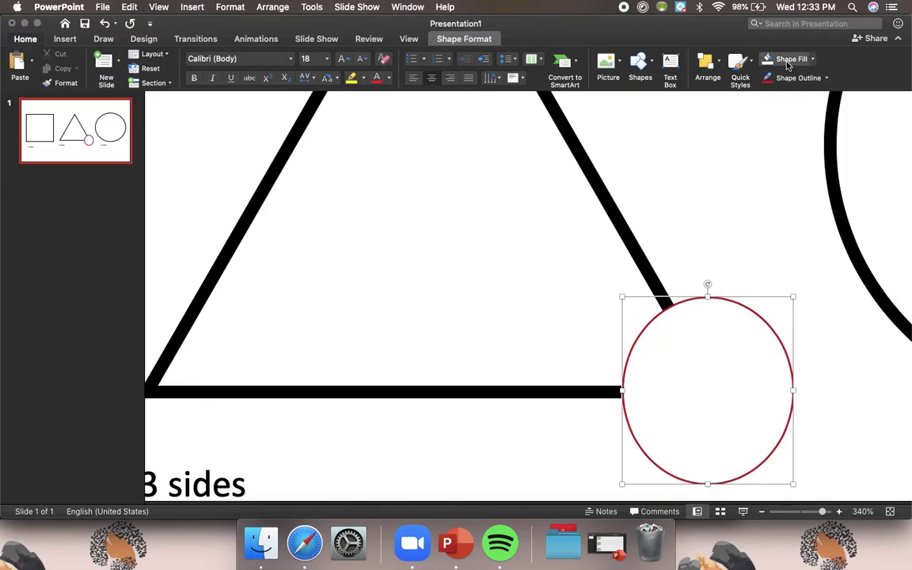
{"action": "left_click", "coordinate": [813, 60]}
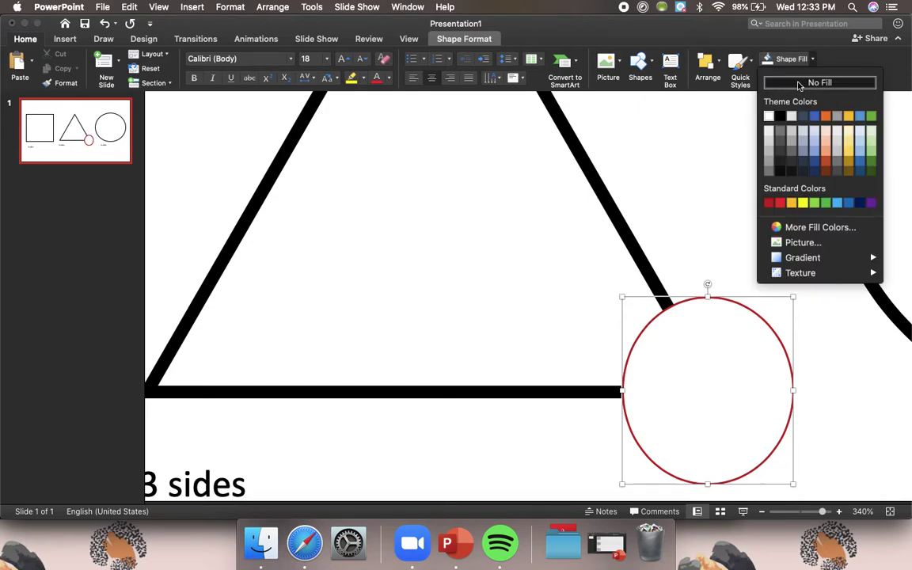
{"action": "left_click", "coordinate": [819, 82]}
{"action": "left_click", "coordinate": [737, 181]}
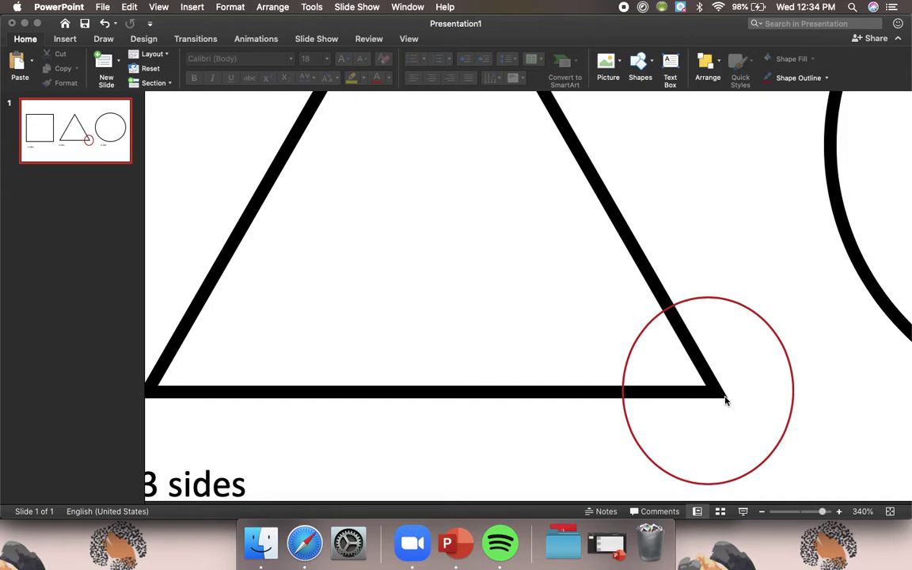
{"action": "scroll", "coordinate": [687, 355], "scroll_direction": "down", "scroll_amount": 5}
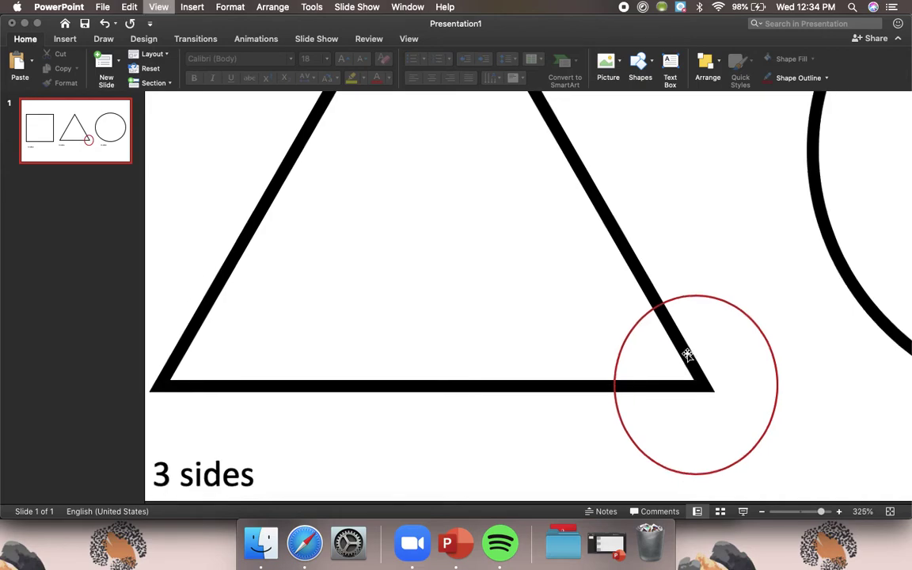
{"action": "scroll", "coordinate": [687, 355], "scroll_direction": "down", "scroll_amount": 3}
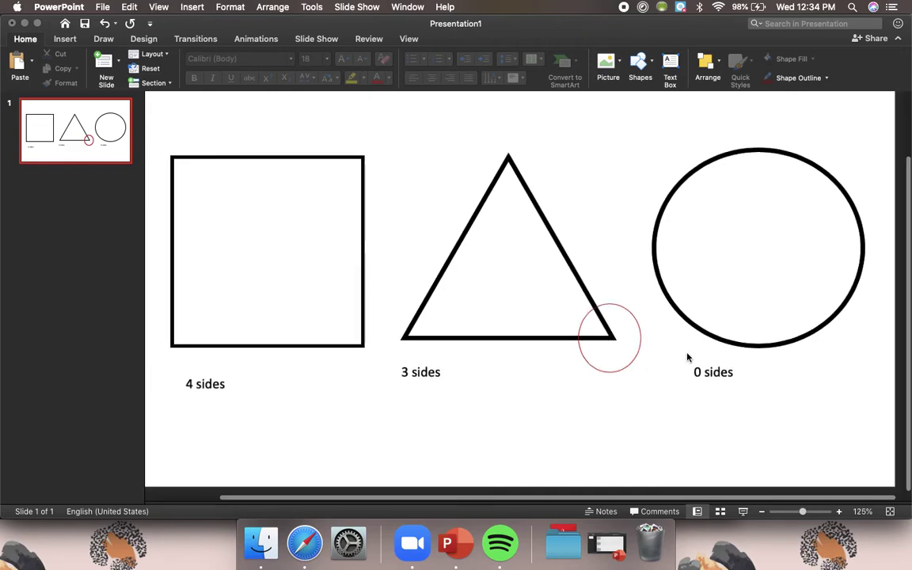
- Delete the red oval around the triangle's lower-right corner
{"action": "left_click", "coordinate": [624, 330]}
{"action": "key", "text": "Delete"}
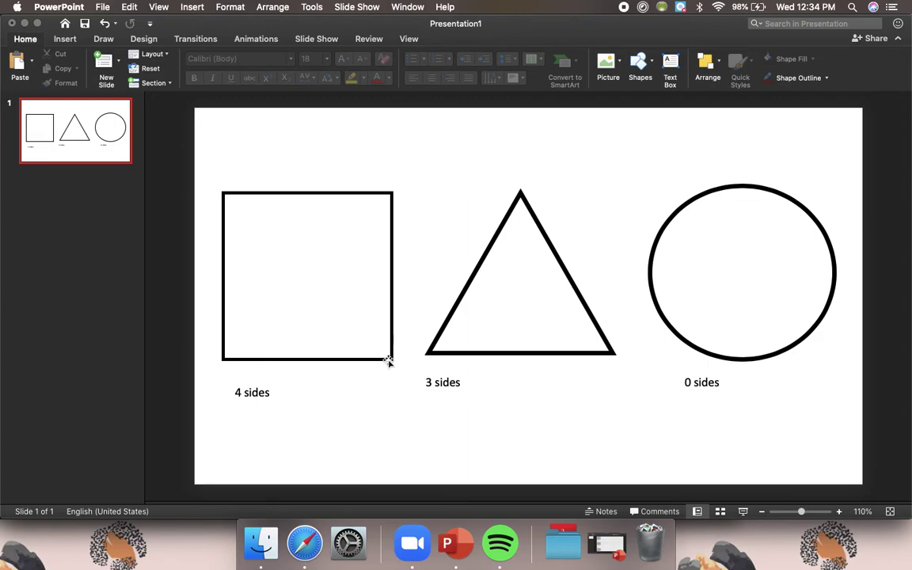
- Add a second line reading "4 vertices / angles" to the "4 sides" label below the square
{"action": "left_click", "coordinate": [262, 393]}
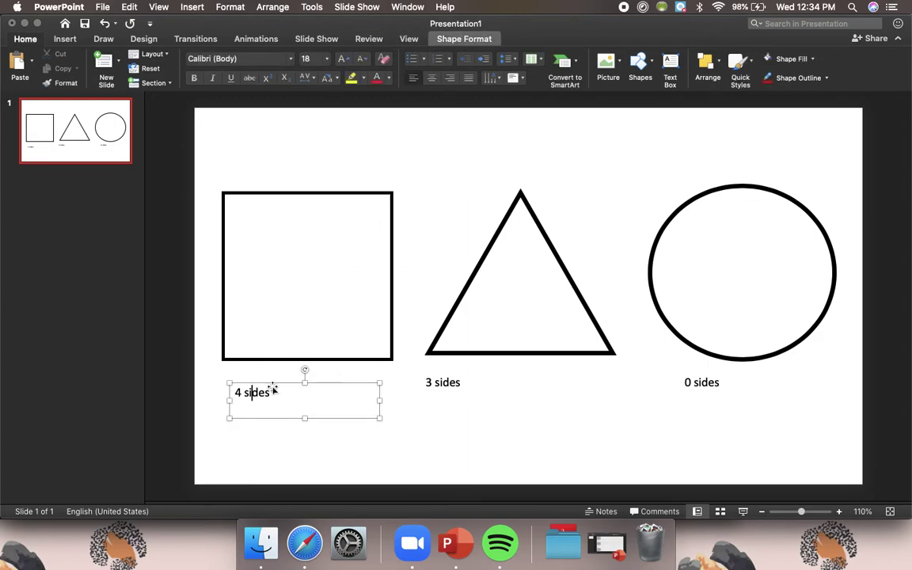
{"action": "left_click", "coordinate": [269, 393]}
{"action": "key", "text": "Return"}
{"action": "type", "text": "4 verticles"}
{"action": "key", "text": "BackSpace"}
{"action": "key", "text": "BackSpace"}
{"action": "key", "text": "BackSpace"}
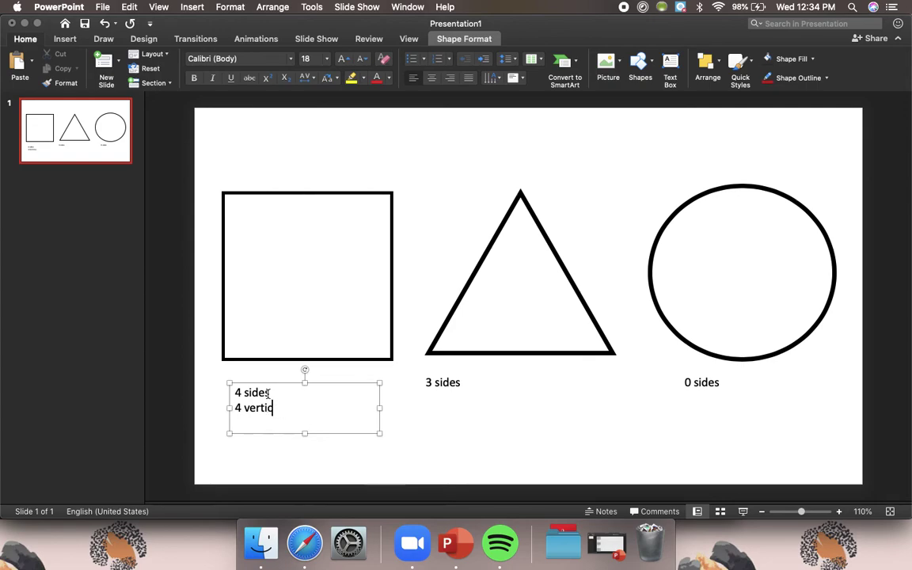
{"action": "type", "text": "es / angles"}
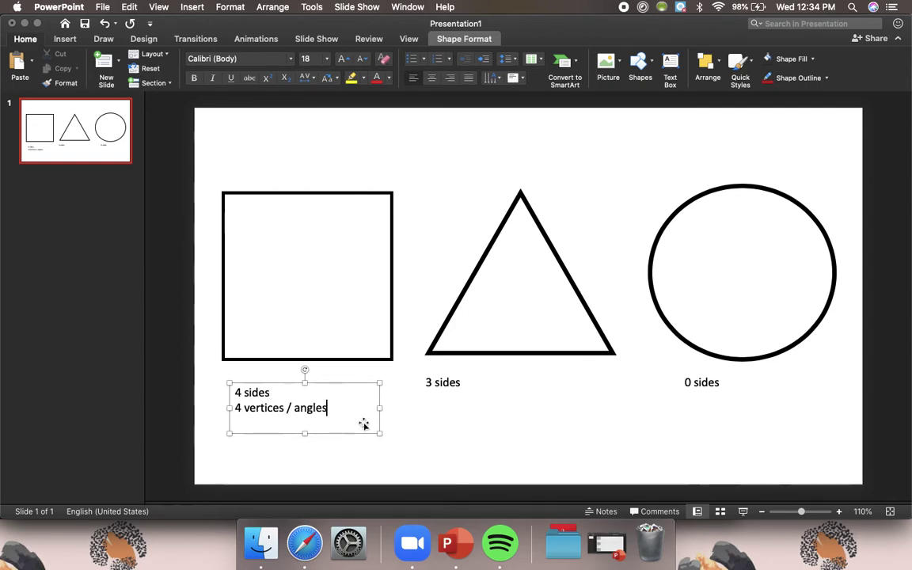
{"action": "left_click", "coordinate": [465, 327]}
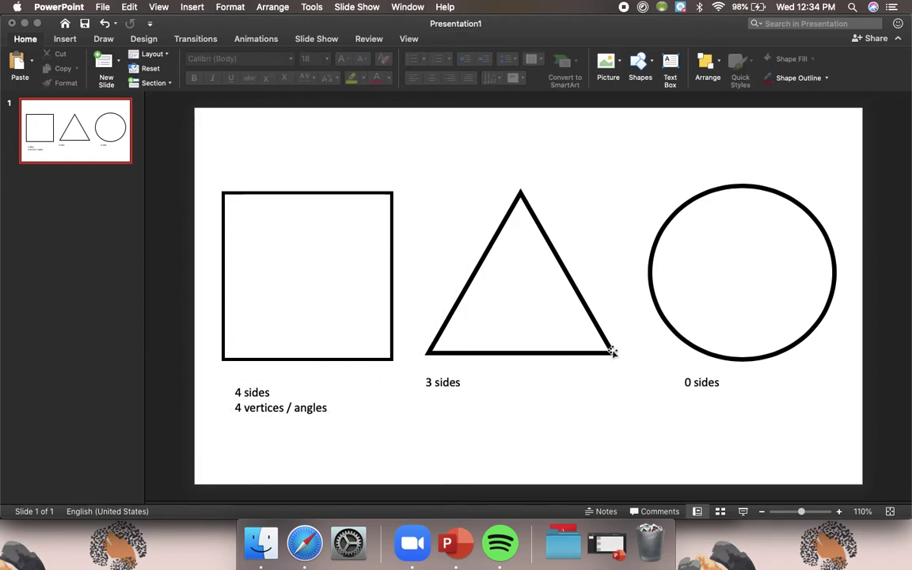
- Add a second line reading "3 vertices / angles" to the "3 sides" label below the triangle
{"action": "left_click", "coordinate": [453, 379]}
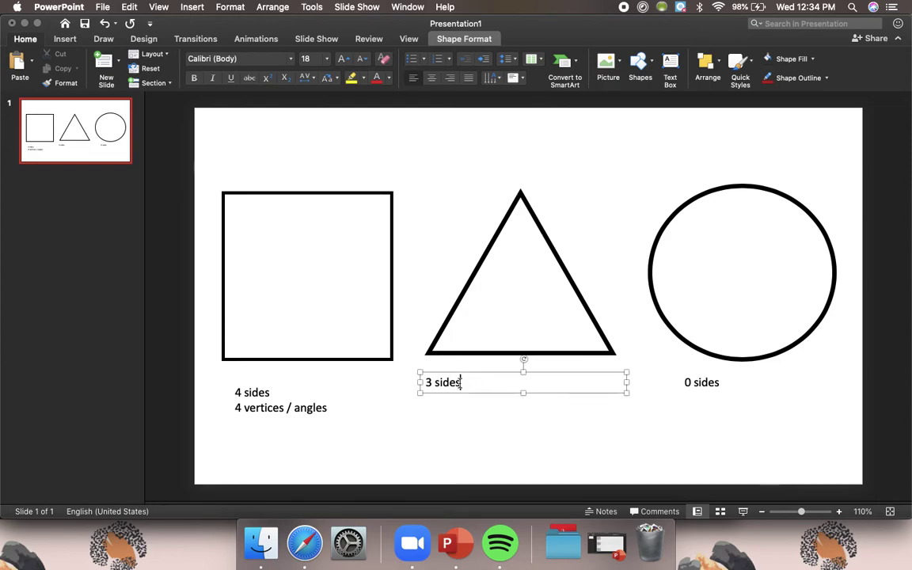
{"action": "key", "text": "Return"}
{"action": "type", "text": "3 vertices / angles"}
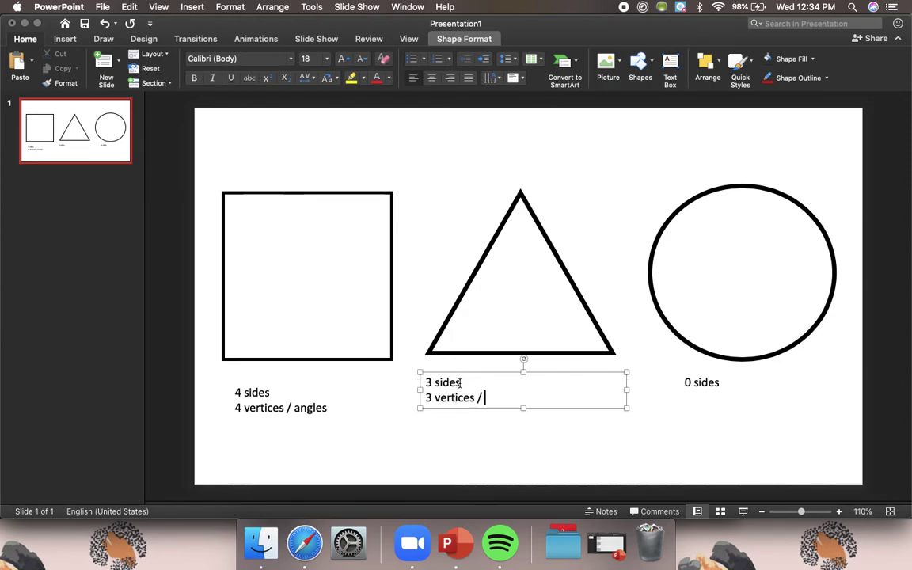
{"action": "left_click", "coordinate": [644, 442]}
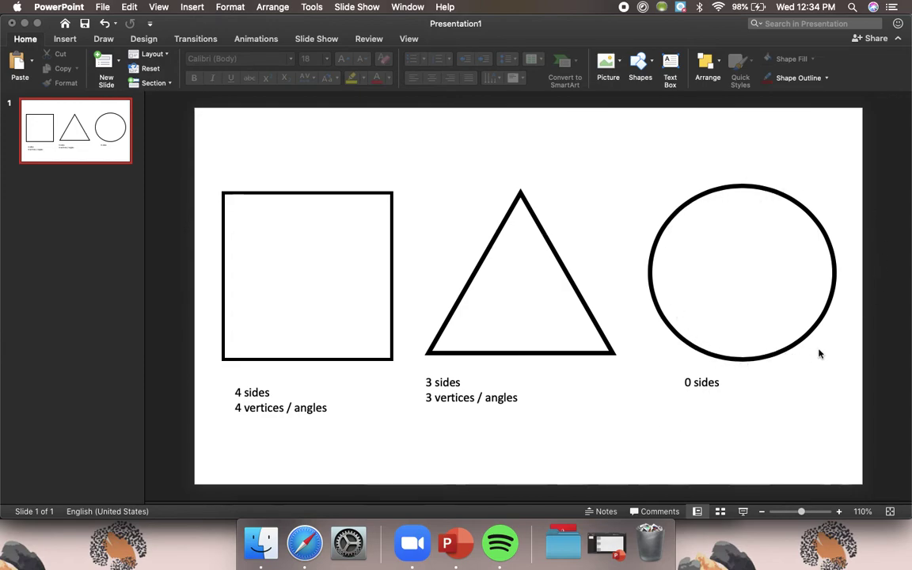
- Add a second line reading "0 vertices / angles" to the "0 sides" label below the circle
{"action": "left_click", "coordinate": [718, 382]}
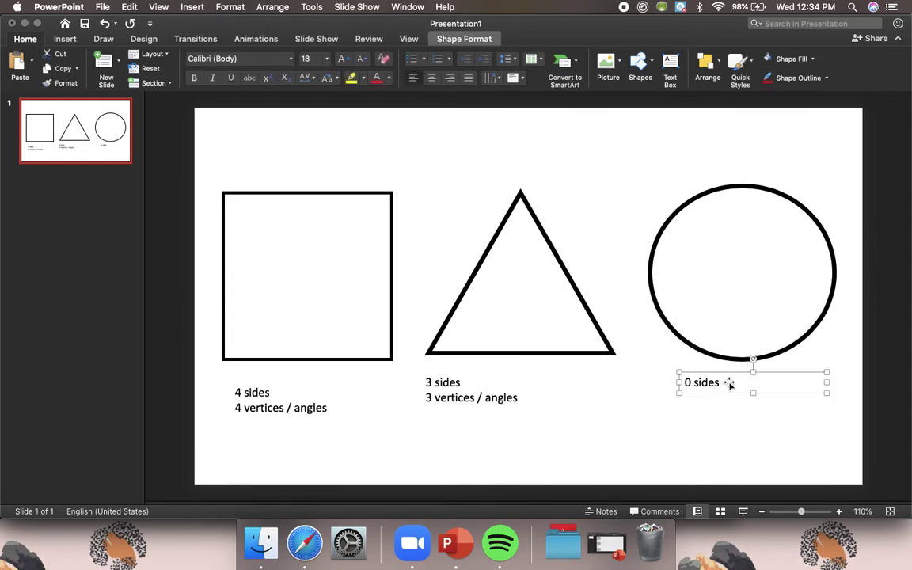
{"action": "left_click", "coordinate": [719, 383]}
{"action": "key", "text": "Return"}
{"action": "type", "text": "0 ve"}
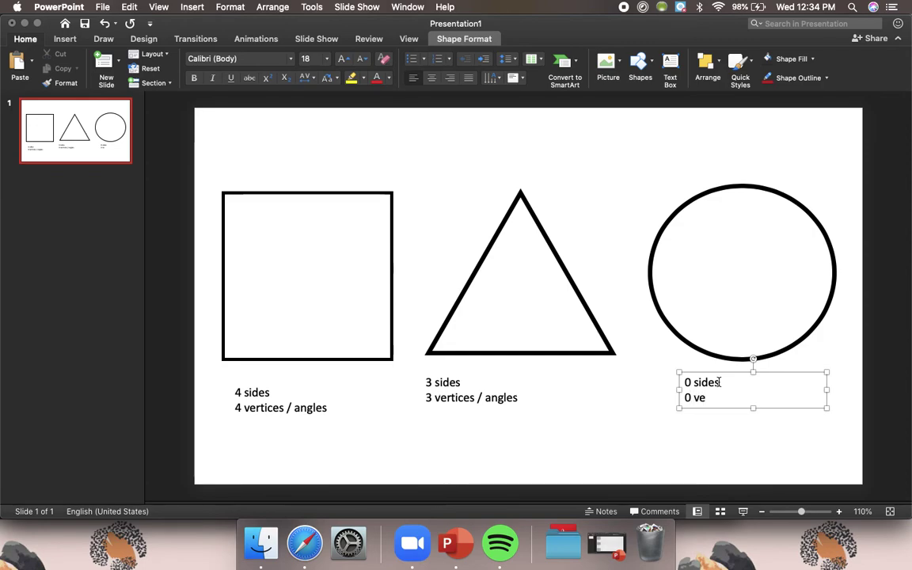
{"action": "type", "text": "rtic"}
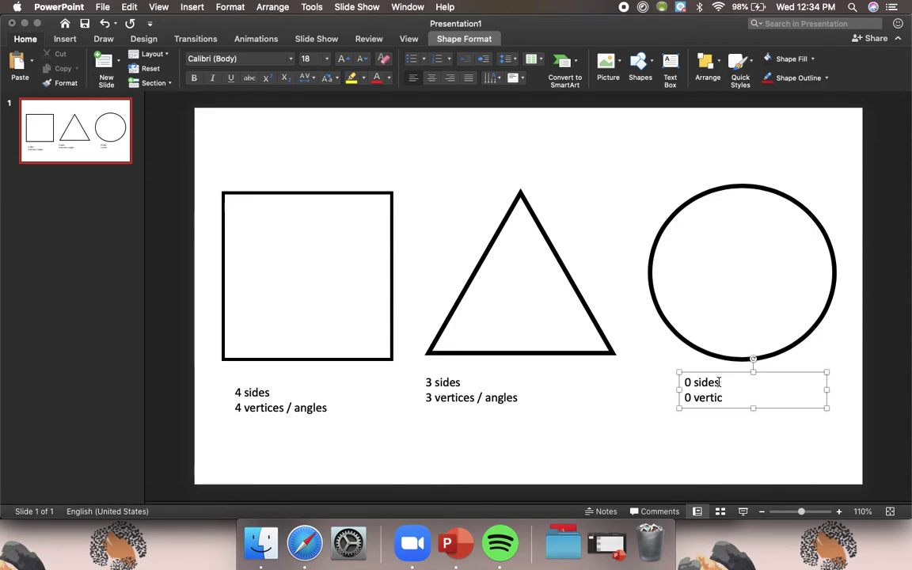
{"action": "type", "text": "es / angles"}
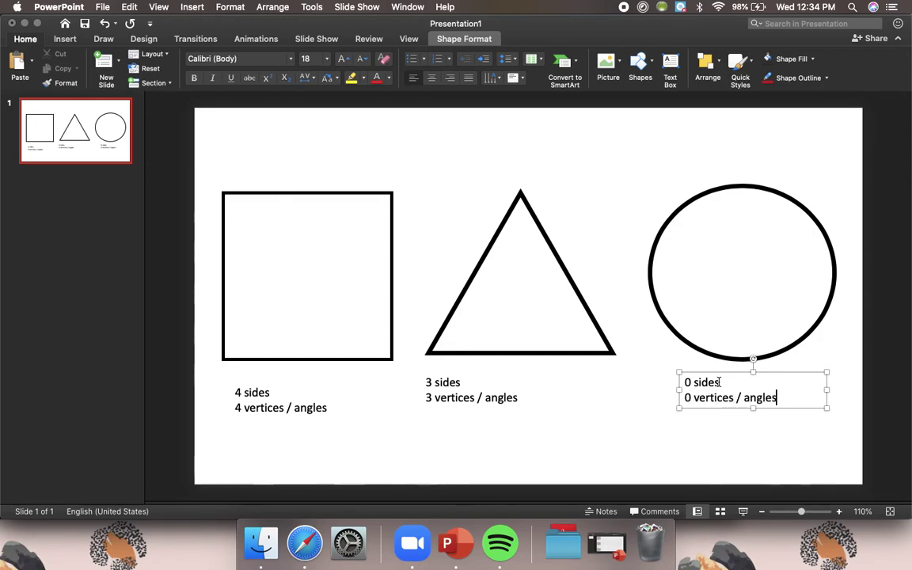
{"action": "left_click", "coordinate": [608, 432]}
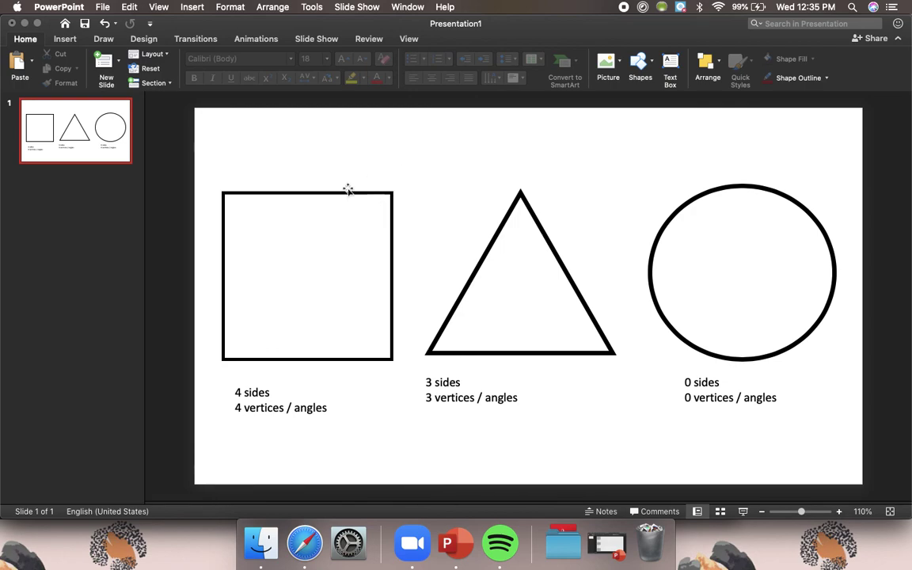
{"action": "key", "text": "super+shift+5"}
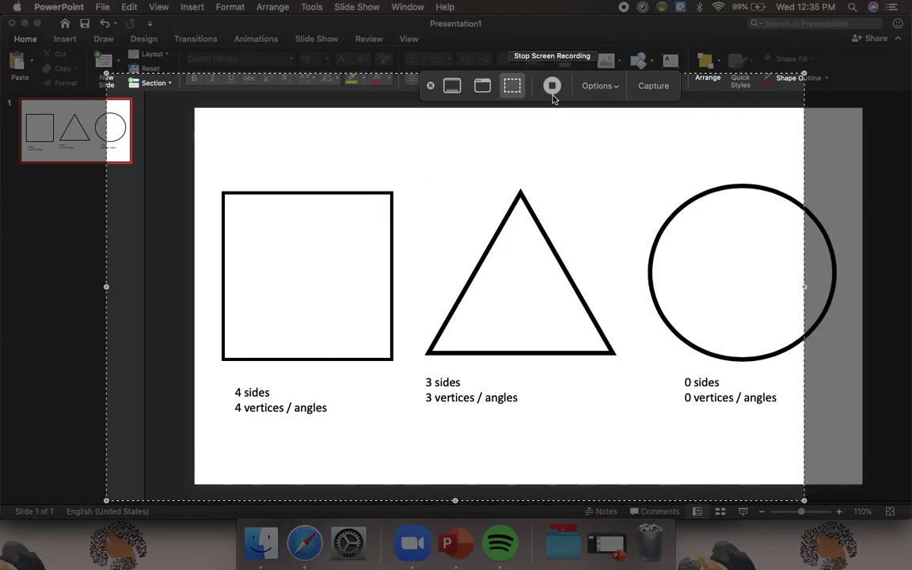